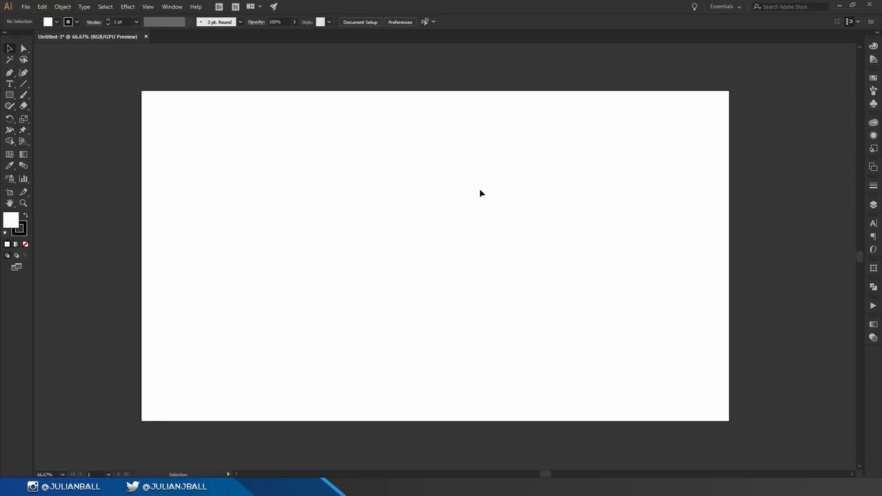
# Look over the New Document presets and close the dialog without creating a document.
pyautogui.press('a')
pyautogui.hotkey('ctrl', 'n')
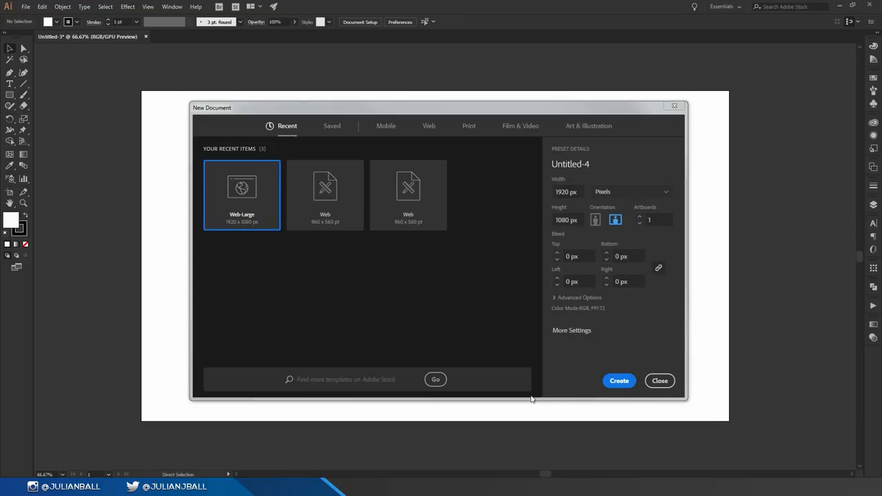
pyautogui.click(659, 381)
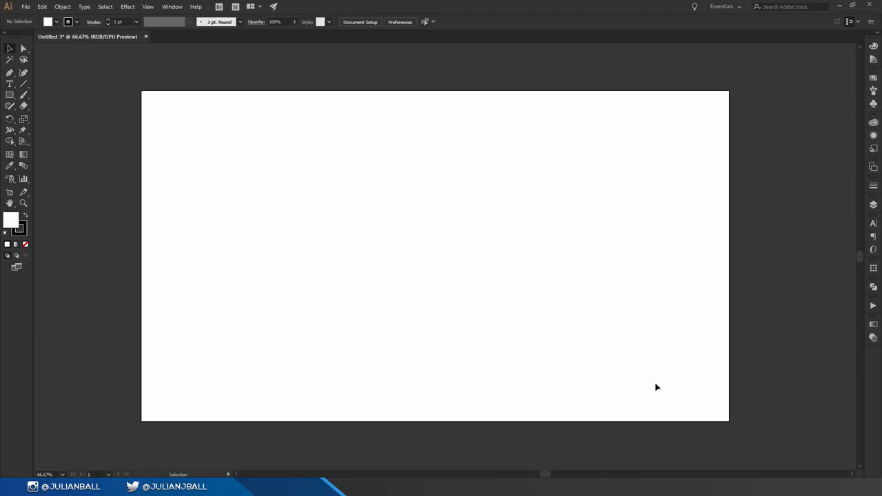
pyautogui.moveTo(403, 253)
pyautogui.mouseDown()
pyautogui.moveTo(358, 220)
pyautogui.moveTo(413, 250)
pyautogui.moveTo(459, 185)
pyautogui.moveTo(469, 360)
pyautogui.moveTo(613, 301)
pyautogui.moveTo(419, 236)
pyautogui.moveTo(411, 242)
pyautogui.mouseUp()
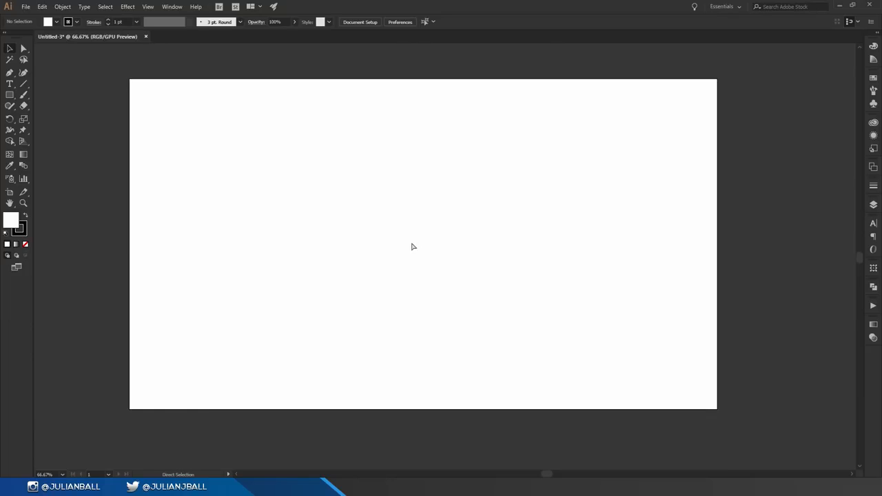
pyautogui.hotkey('ctrl', '-')
pyautogui.hotkey('ctrl', '-')
pyautogui.hotkey('ctrl', '-')
pyautogui.hotkey('ctrl', '-')
pyautogui.hotkey('ctrl', '+')
pyautogui.hotkey('ctrl', '+')
pyautogui.hotkey('ctrl', '+')
pyautogui.hotkey('ctrl', '+')
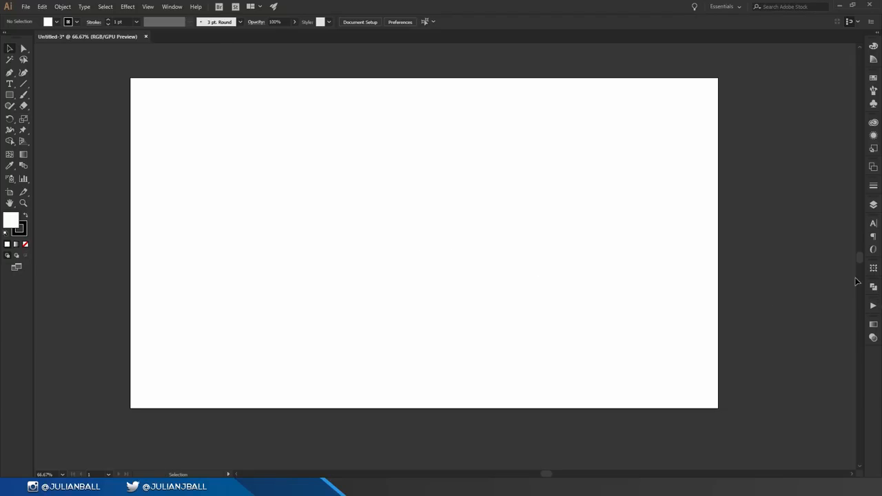
# Look at the document's layer list and close it again.
pyautogui.click(878, 208)
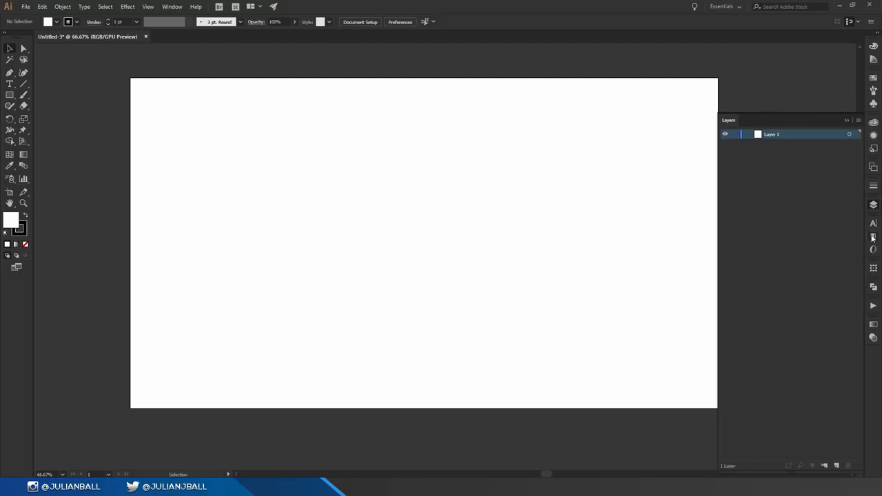
pyautogui.click(737, 136)
pyautogui.click(858, 54)
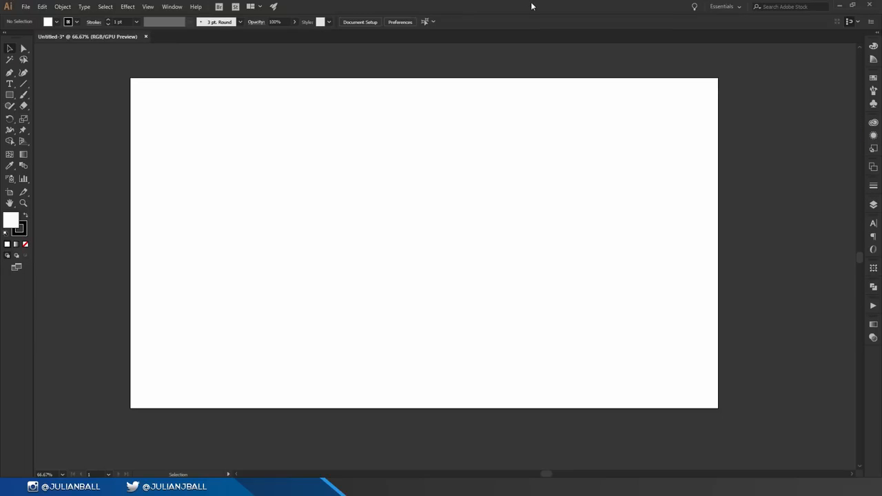
# Draw a rectangle about 748 × 550 px in the upper-left part of the artboard.
pyautogui.press('m')
pyautogui.click(9, 96)
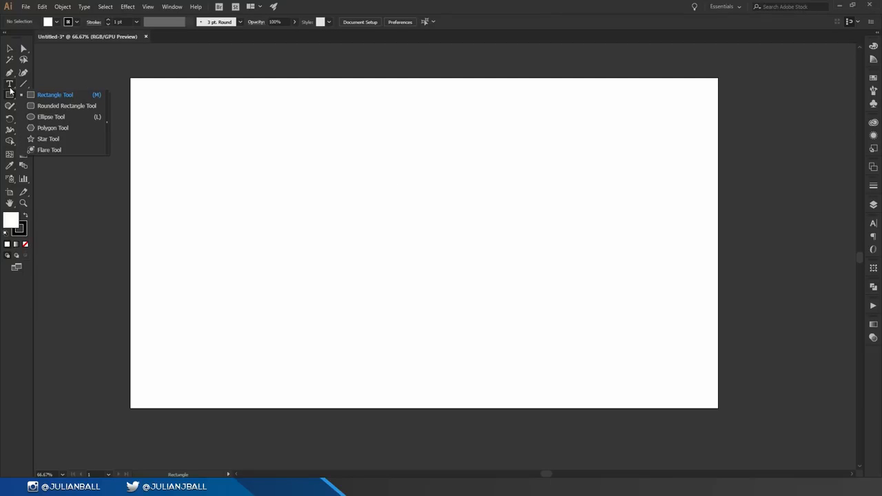
pyautogui.click(241, 135)
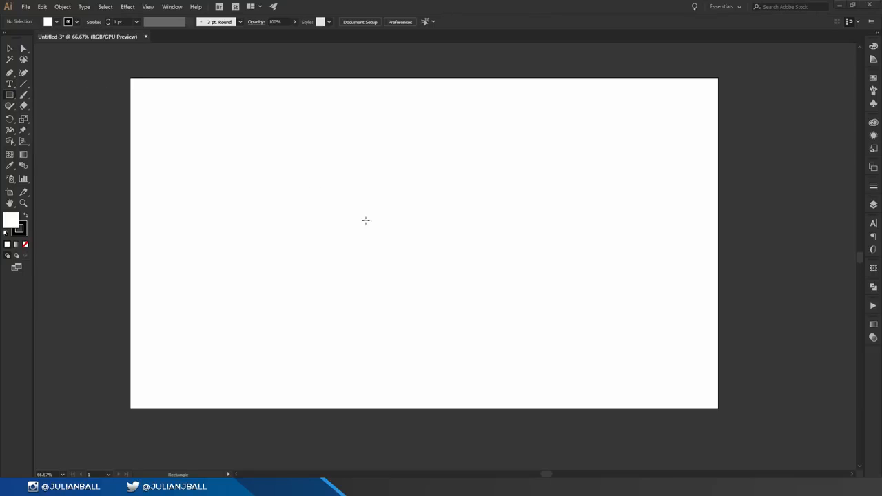
pyautogui.moveTo(219, 121); pyautogui.dragTo(450, 290)
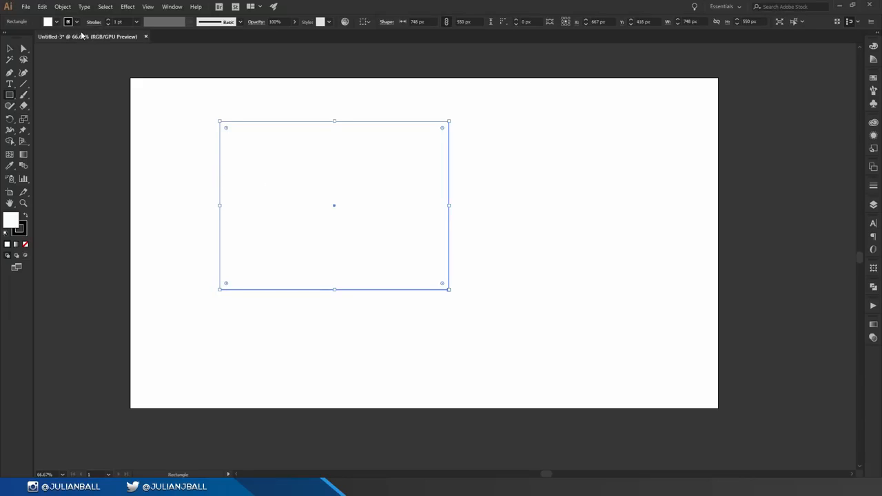
# Give the rectangle a blue fill and a bright green stroke.
pyautogui.click(56, 22)
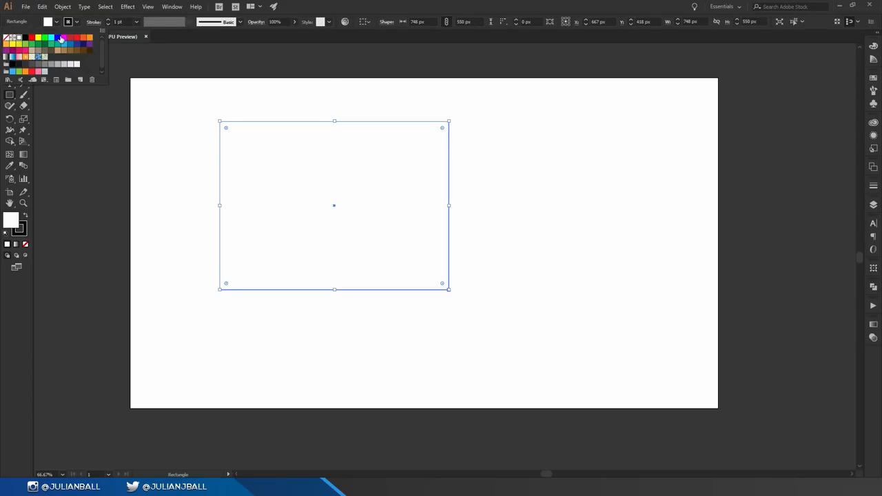
pyautogui.click(58, 37)
pyautogui.click(77, 23)
pyautogui.click(44, 37)
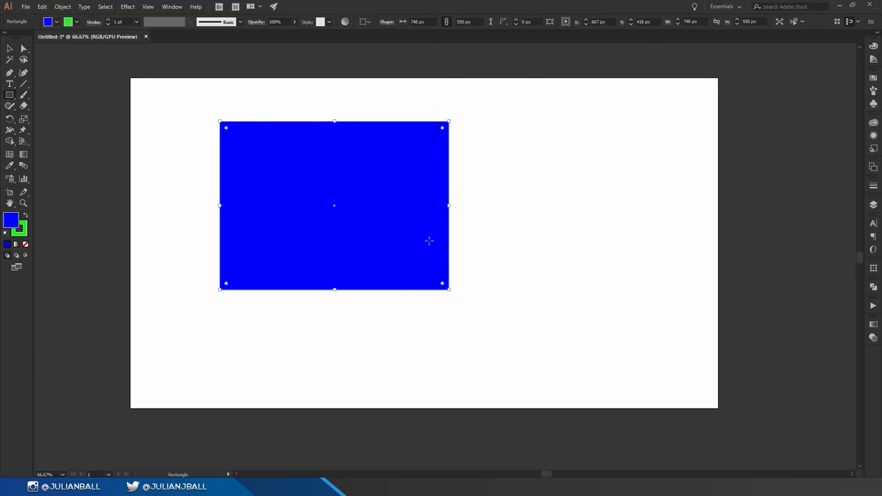
# Scale the rectangle proportionally to about 367 × 270 px and try resizing it by its side and corner handles.
pyautogui.press('v')
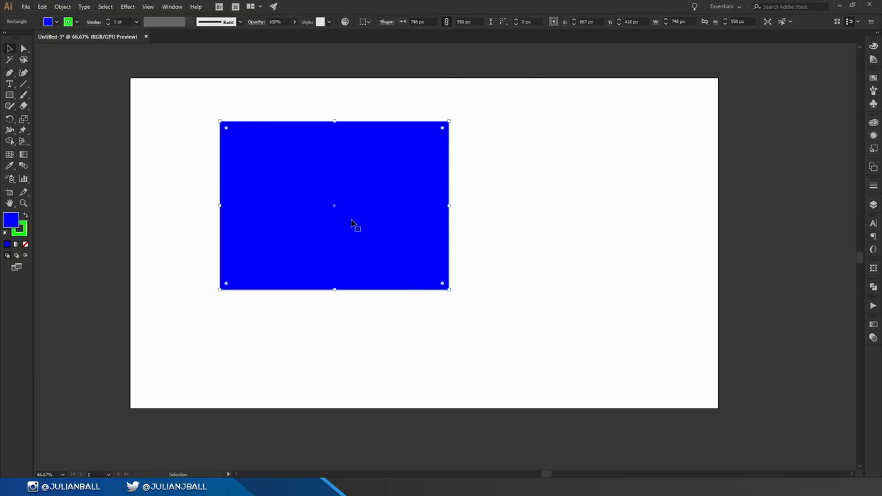
pyautogui.moveTo(449, 121)
pyautogui.mouseDown()
pyautogui.moveTo(287, 211)
pyautogui.moveTo(522, 211)
pyautogui.moveTo(406, 172)
pyautogui.moveTo(449, 121)
pyautogui.mouseUp()
pyautogui.moveTo(449, 121); pyautogui.dragTo(427, 208)
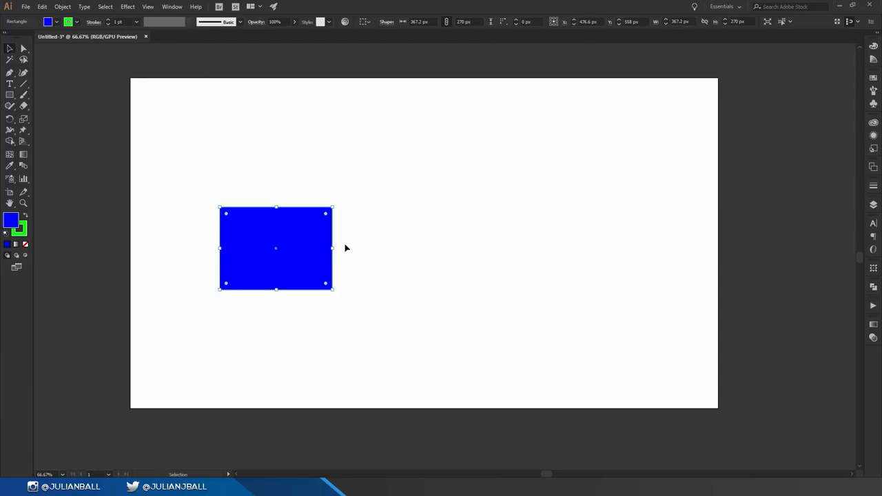
pyautogui.moveTo(331, 251); pyautogui.dragTo(366, 258)
pyautogui.moveTo(331, 208); pyautogui.dragTo(337, 241)
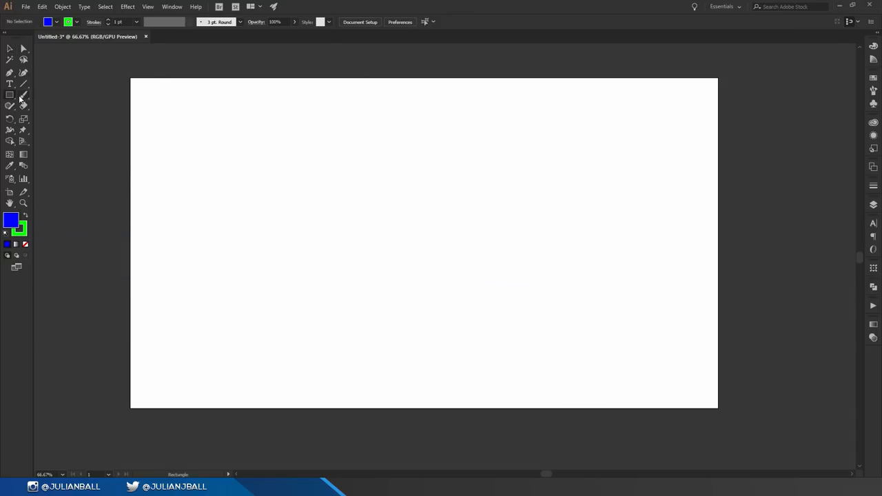
# Draw a star about 997 × 885 px, varying its point count and ending with three points so it forms a triangle.
pyautogui.click(11, 98)
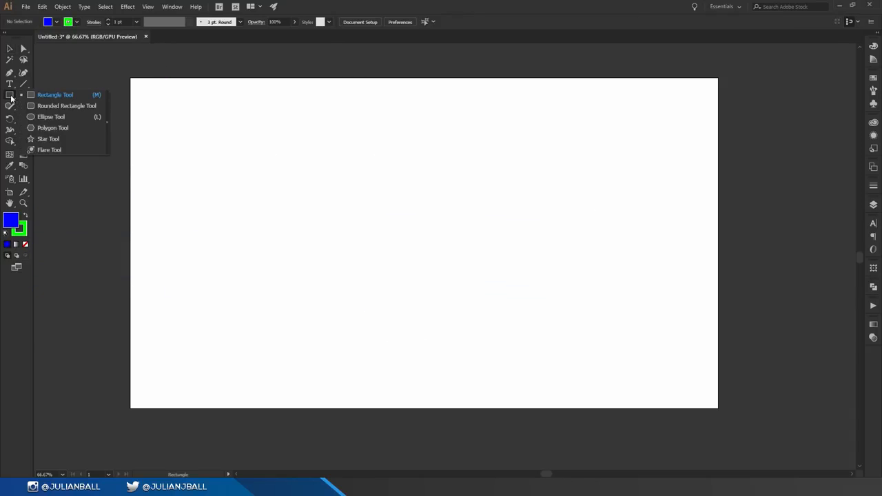
pyautogui.click(65, 139)
pyautogui.moveTo(337, 290); pyautogui.dragTo(493, 370)
pyautogui.press('Up')
pyautogui.press('Up')
pyautogui.press('Up')
pyautogui.press('Up')
pyautogui.press('Up')
pyautogui.press('Down')
pyautogui.press('Down')
pyautogui.press('Down')
pyautogui.press('Down')
pyautogui.press('Down')
pyautogui.press('Up')
pyautogui.press('Up')
pyautogui.press('Up')
pyautogui.press('Up')
pyautogui.press('Down')
pyautogui.press('Down')
pyautogui.press('Down')
pyautogui.press('Down')
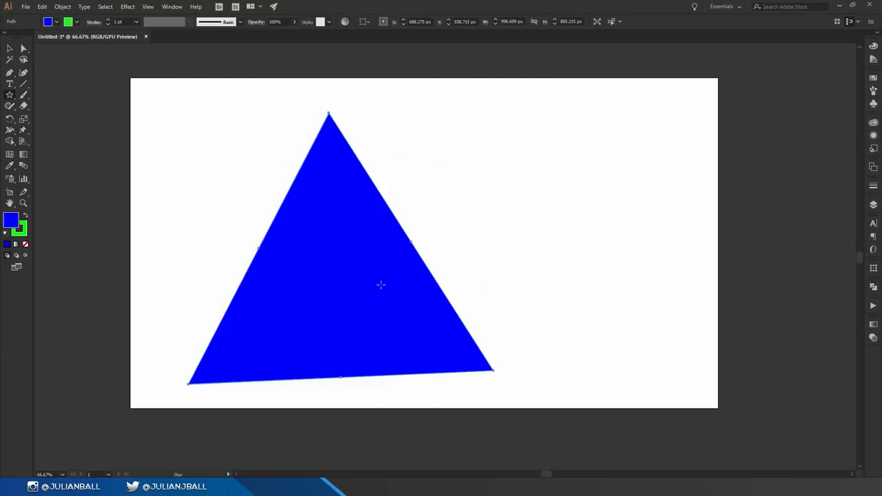
# Move the whole blue triangle right toward the middle of the artboard with the Selection tool.
pyautogui.click(11, 47)
pyautogui.click(579, 225)
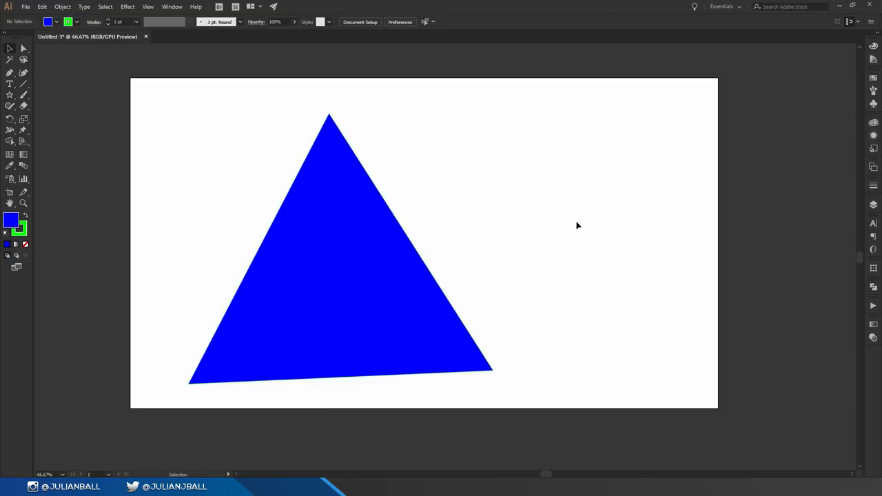
pyautogui.moveTo(365, 251); pyautogui.dragTo(431, 250)
pyautogui.moveTo(360, 257); pyautogui.dragTo(343, 252)
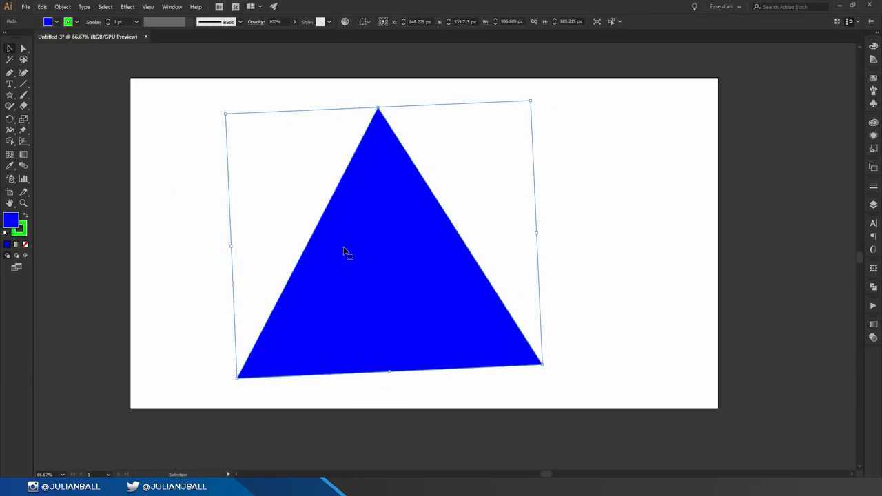
# Reshape the triangle into an irregular polygon by moving its corner and mid-edge anchor points individually with the Direct Selection tool.
pyautogui.press('a')
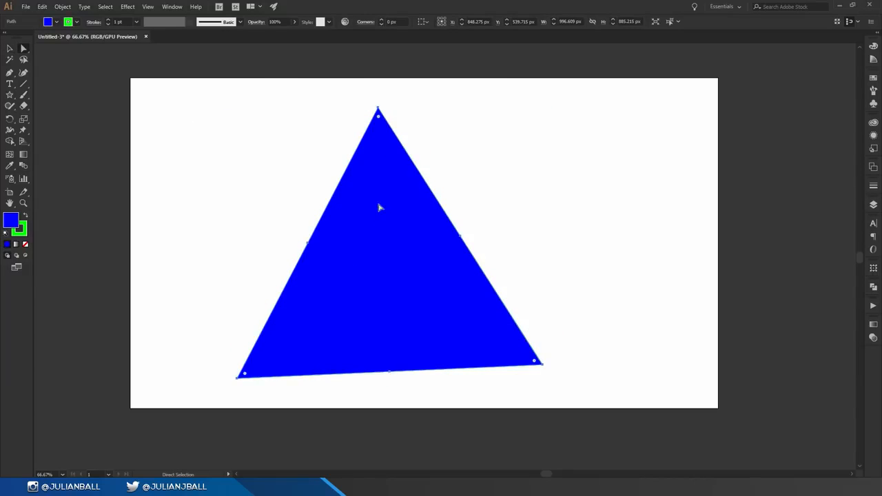
pyautogui.click(378, 109)
pyautogui.moveTo(379, 109); pyautogui.dragTo(232, 134)
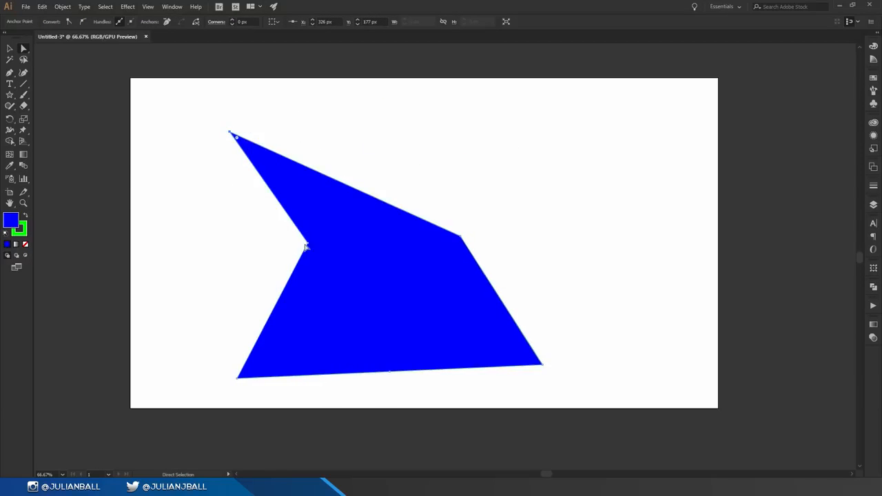
pyautogui.moveTo(307, 243); pyautogui.dragTo(319, 299)
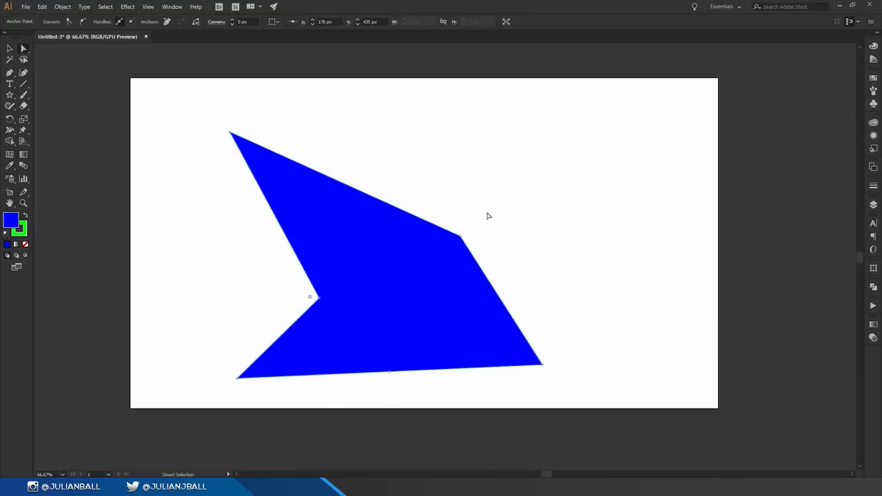
pyautogui.moveTo(461, 237); pyautogui.dragTo(417, 182)
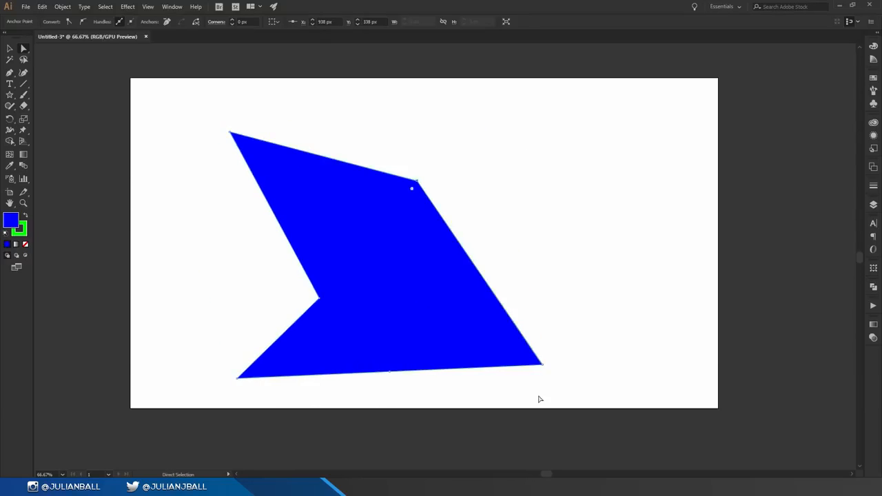
pyautogui.moveTo(543, 367); pyautogui.dragTo(601, 233)
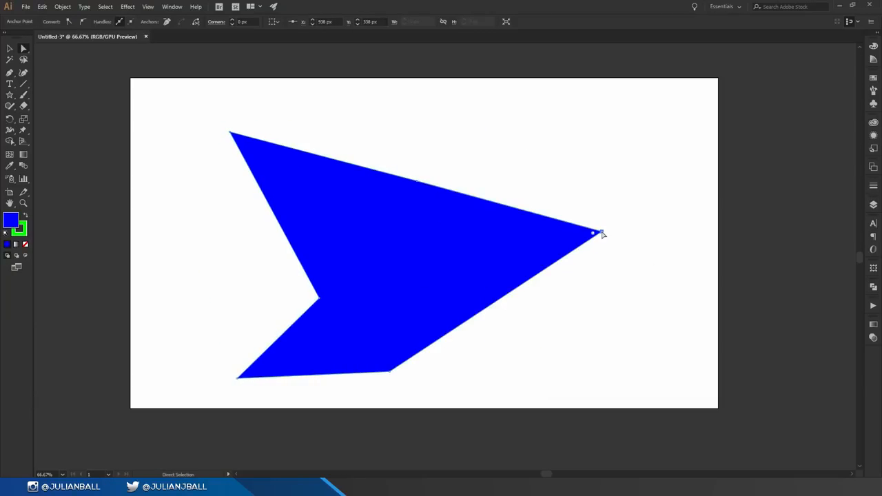
pyautogui.moveTo(390, 373); pyautogui.dragTo(442, 267)
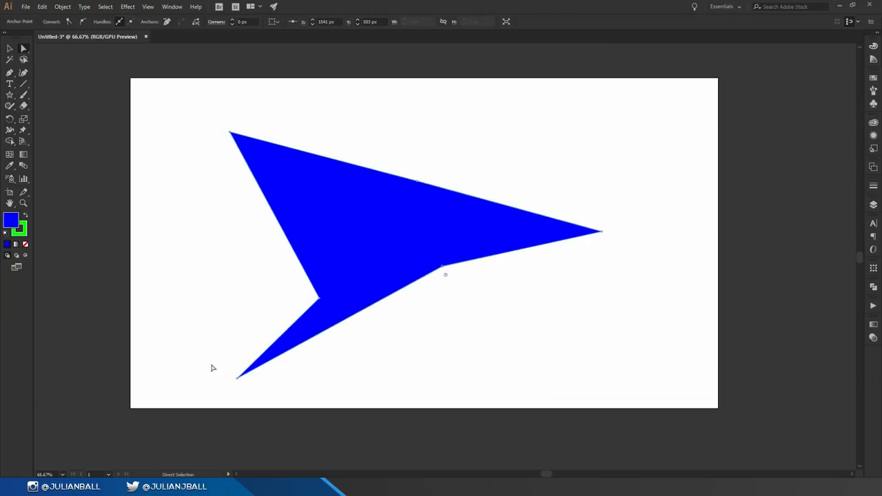
pyautogui.moveTo(234, 383); pyautogui.dragTo(429, 369)
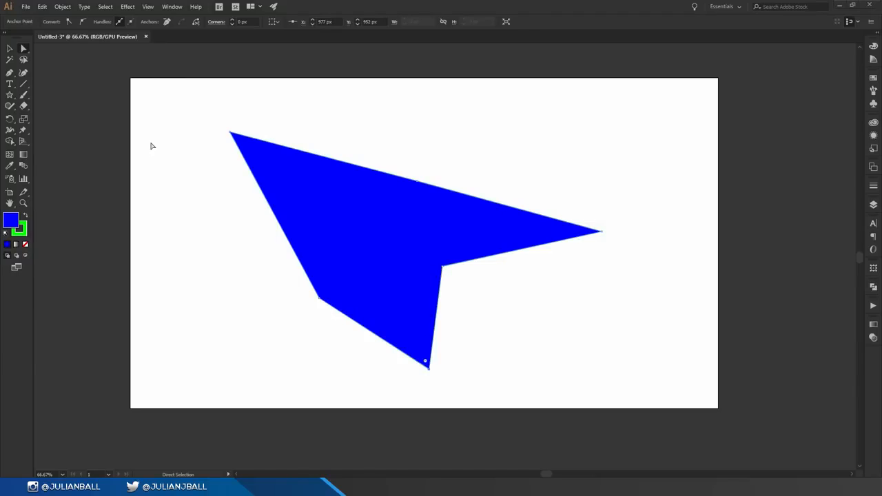
# Lasso the polygon's two left anchor points and shift them together slightly down and to the right.
pyautogui.press('q')
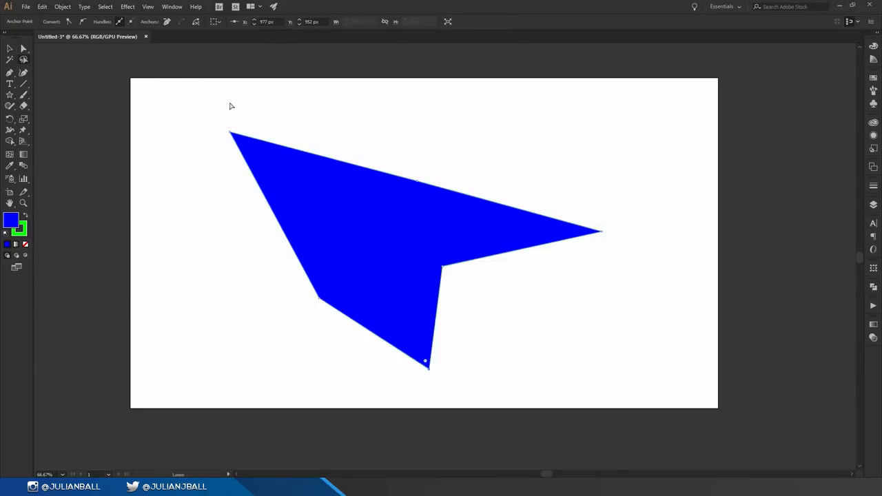
pyautogui.moveTo(232, 114)
pyautogui.mouseDown()
pyautogui.moveTo(202, 164)
pyautogui.moveTo(267, 219)
pyautogui.moveTo(298, 117)
pyautogui.moveTo(237, 120)
pyautogui.mouseUp()
pyautogui.moveTo(209, 115)
pyautogui.mouseDown()
pyautogui.moveTo(220, 273)
pyautogui.moveTo(307, 350)
pyautogui.moveTo(348, 197)
pyautogui.moveTo(249, 118)
pyautogui.moveTo(210, 119)
pyautogui.mouseUp()
pyautogui.press('a')
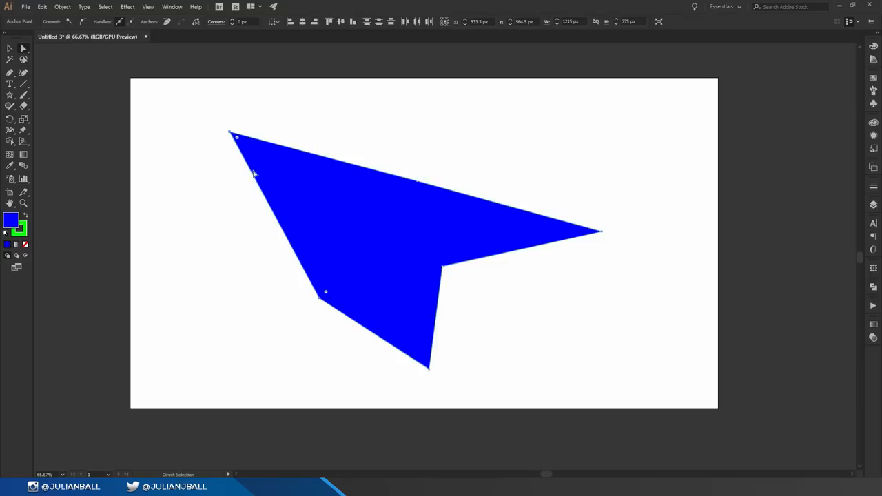
pyautogui.moveTo(231, 134)
pyautogui.mouseDown()
pyautogui.moveTo(155, 197)
pyautogui.moveTo(262, 96)
pyautogui.moveTo(238, 142)
pyautogui.mouseUp()
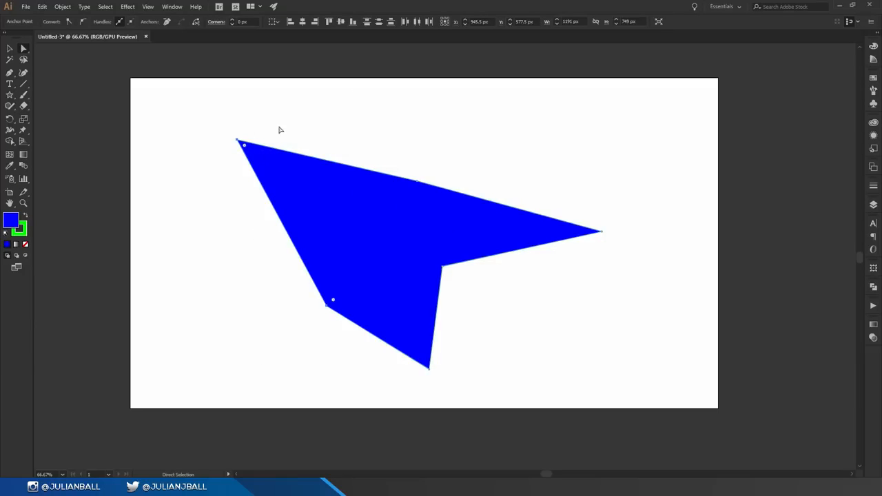
# Add and remove anchor points along the polygon's upper edge, upper-left corner and left edge with the Pen tool.
pyautogui.press('p')
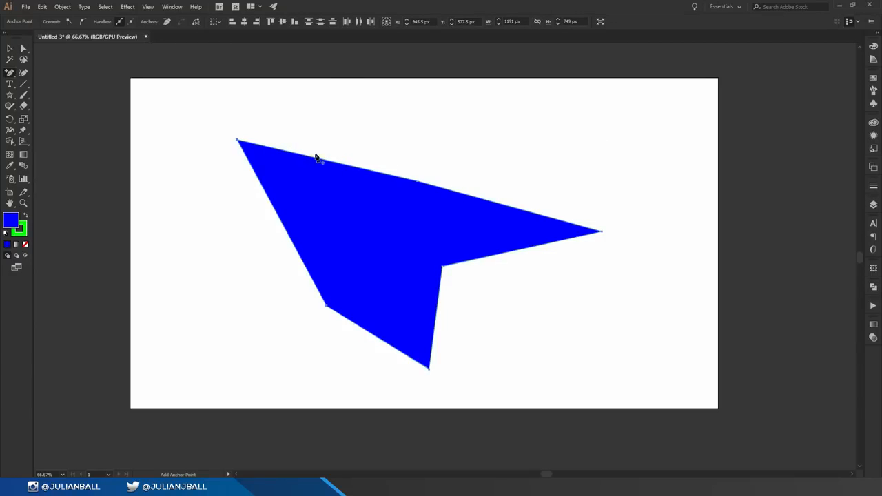
pyautogui.click(348, 170)
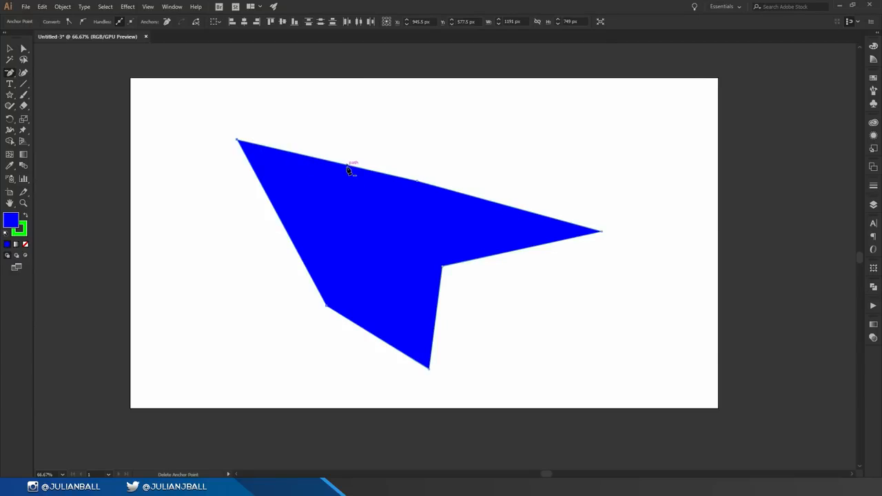
pyautogui.click(238, 141)
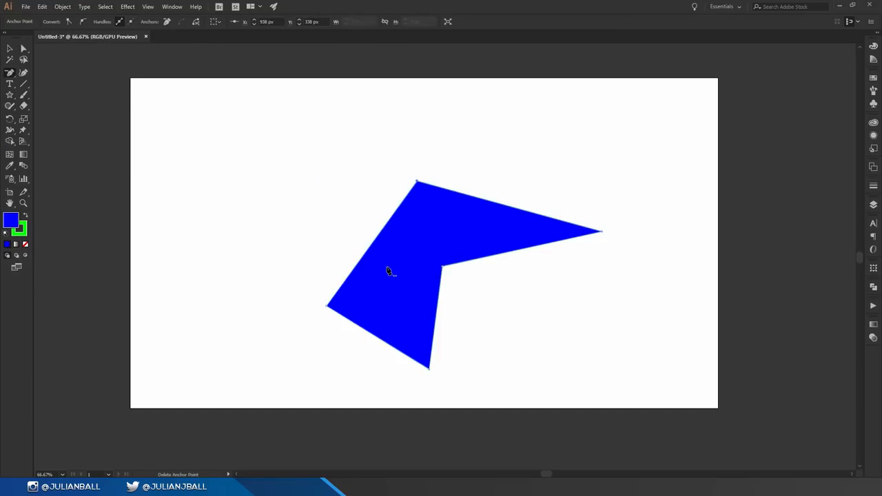
pyautogui.click(377, 236)
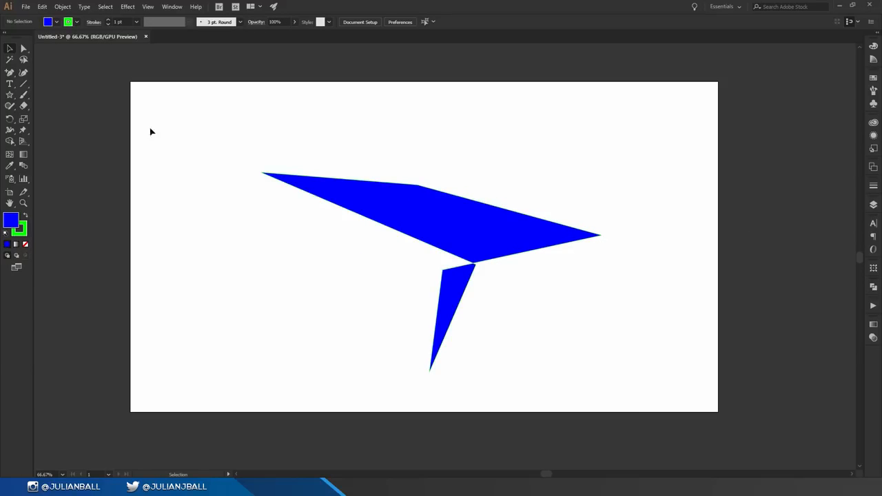
# Select both remaining blue pieces on the artboard and delete them.
pyautogui.moveTo(193, 126); pyautogui.dragTo(590, 402)
pyautogui.press('Delete')
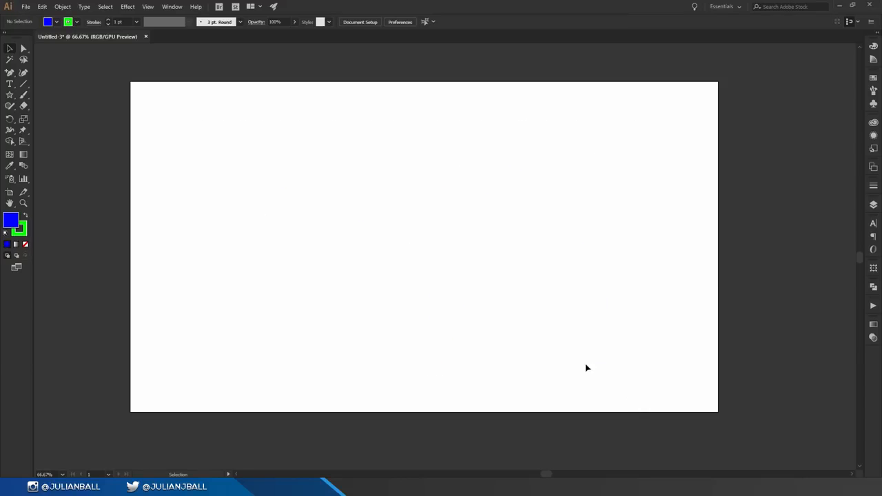
# Draw an open path with the Pen tool: a straight segment, a curved segment and a final straight segment from a sharp corner.
pyautogui.press('p')
pyautogui.click(239, 336)
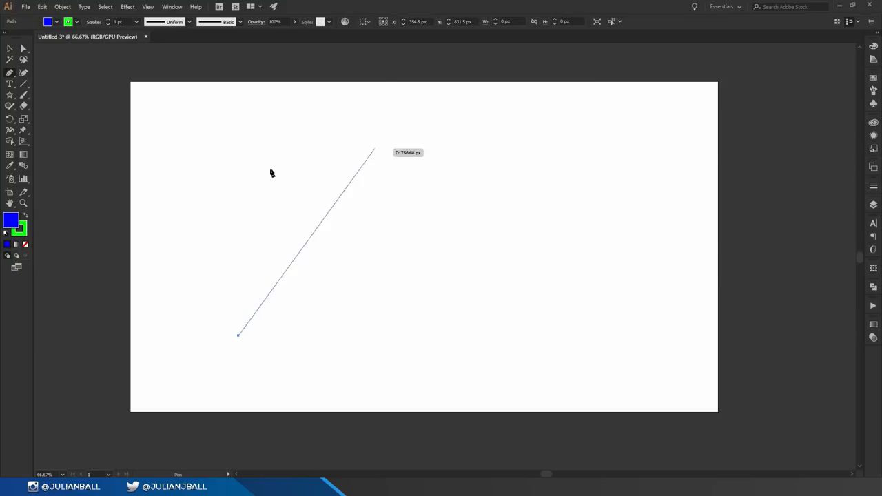
pyautogui.click(375, 184)
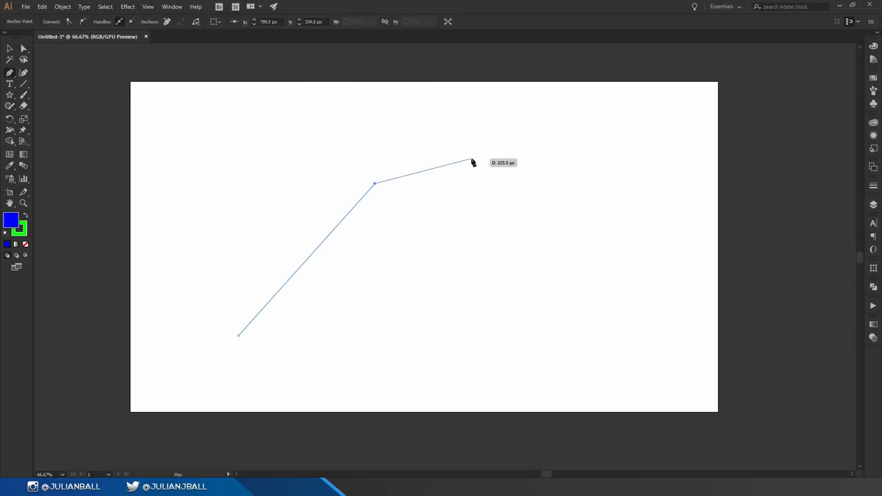
pyautogui.moveTo(540, 175); pyautogui.dragTo(649, 281)
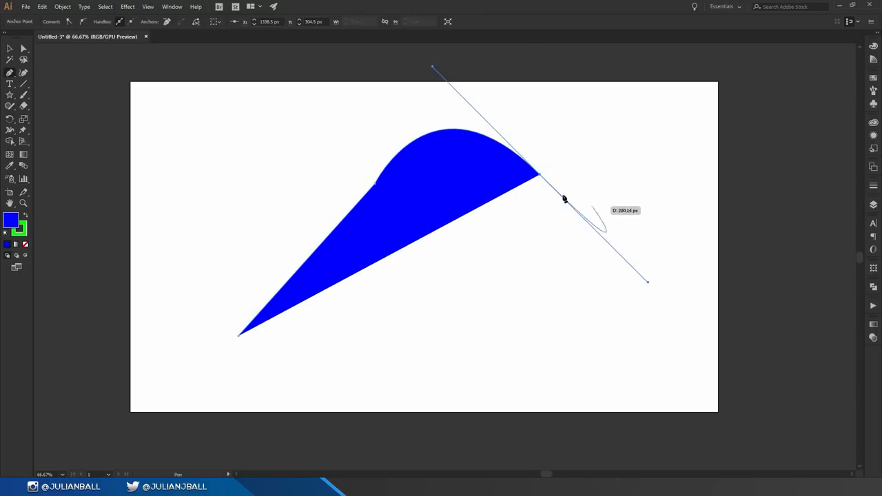
pyautogui.click(540, 177)
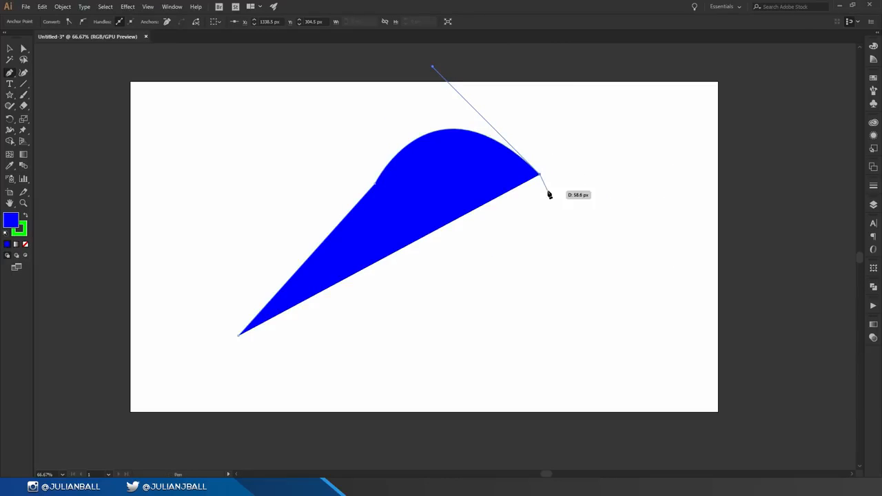
pyautogui.click(590, 111)
pyautogui.keyDown('ctrl'); pyautogui.click(551, 233); pyautogui.keyUp('ctrl')
# Draw a second, S-shaped path of three smooth anchor points below the end of the first path with the Pen tool.
pyautogui.moveTo(612, 179); pyautogui.dragTo(573, 219)
pyautogui.moveTo(519, 257); pyautogui.dragTo(575, 324)
pyautogui.moveTo(520, 341); pyautogui.dragTo(423, 353)
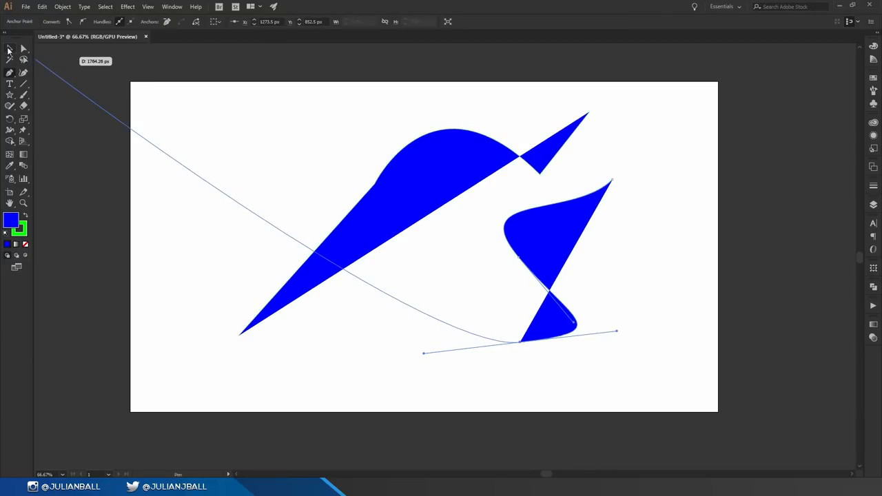
# Move the two pen-drawn shapes farther apart and pull the left shape's corner anchor inward with the Direct Selection tool.
pyautogui.click(9, 49)
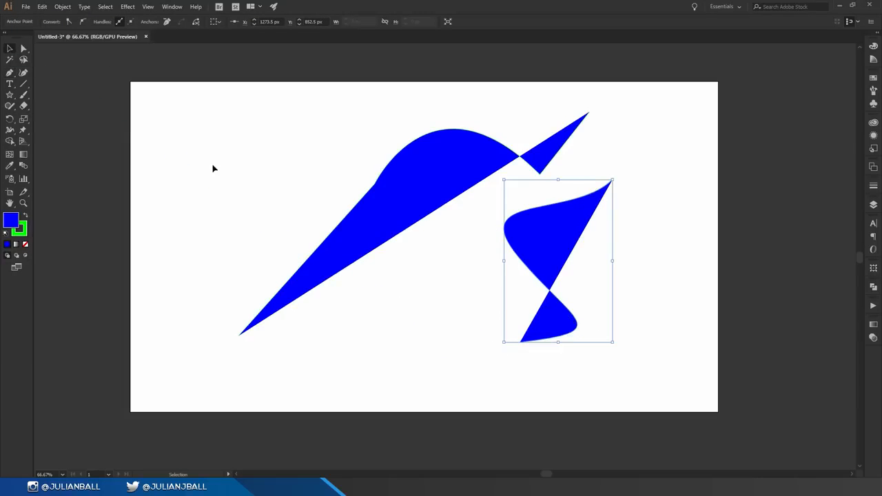
pyautogui.moveTo(442, 263); pyautogui.dragTo(546, 250)
pyautogui.moveTo(412, 160); pyautogui.dragTo(364, 164)
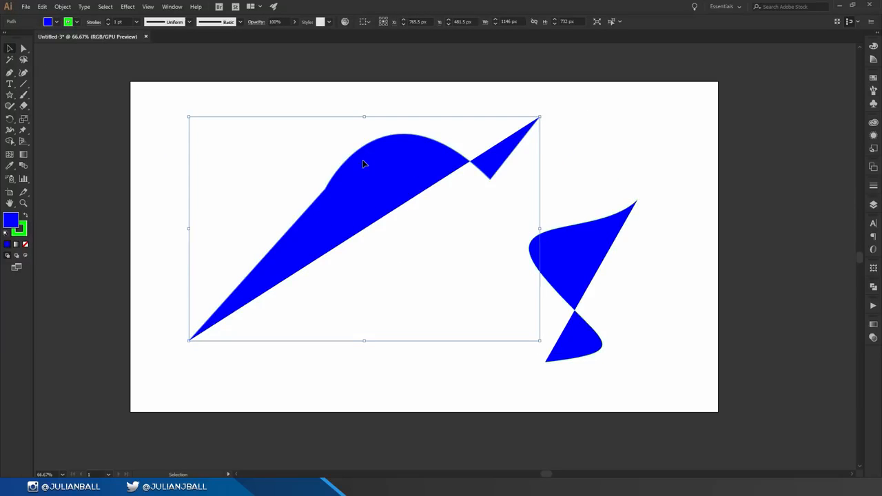
pyautogui.press('a')
pyautogui.moveTo(320, 187); pyautogui.dragTo(424, 210)
# Select both pen-drawn shapes and delete them.
pyautogui.click(10, 49)
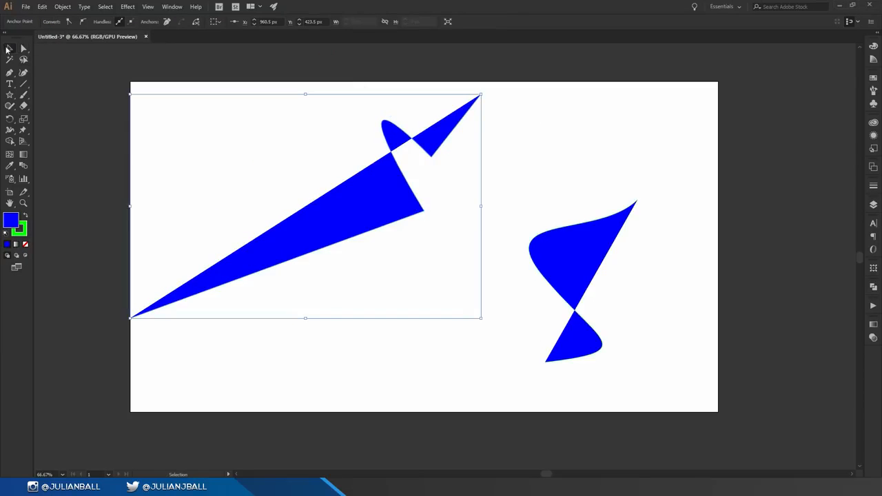
pyautogui.moveTo(142, 77); pyautogui.dragTo(571, 348)
pyautogui.press('Delete')
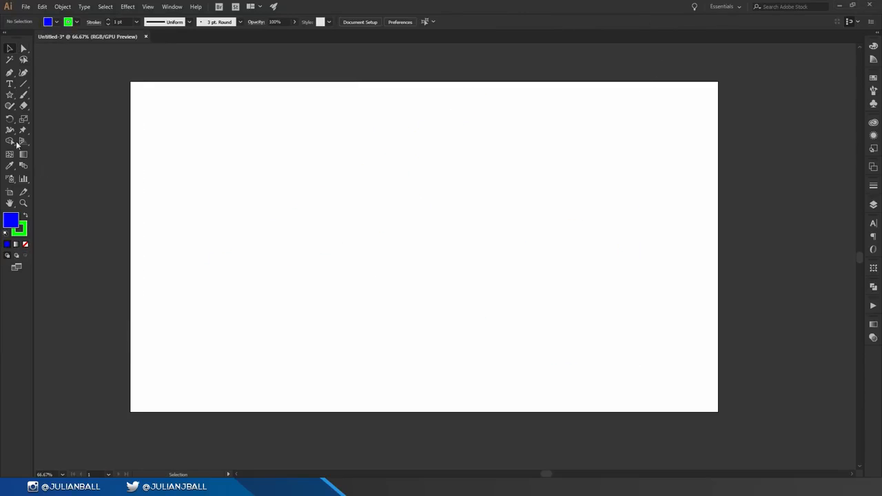
# Draw a curved five-point shape with an inward notch on its right side using the Curvature tool.
pyautogui.click(24, 74)
pyautogui.click(211, 323)
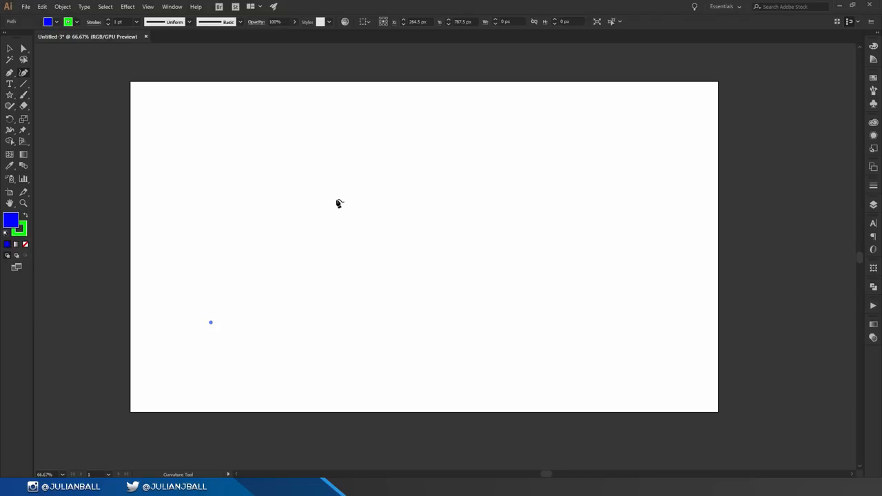
pyautogui.click(246, 140)
pyautogui.press('Escape')
pyautogui.click(368, 167)
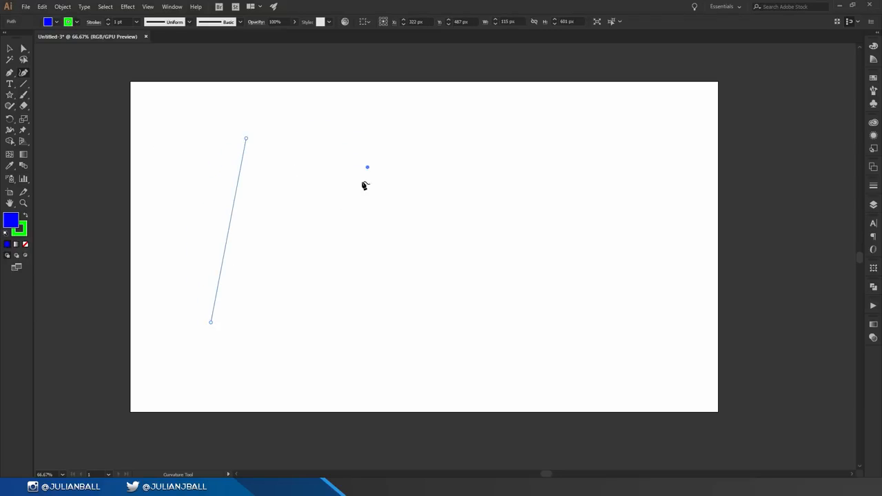
pyautogui.click(308, 233)
pyautogui.click(368, 281)
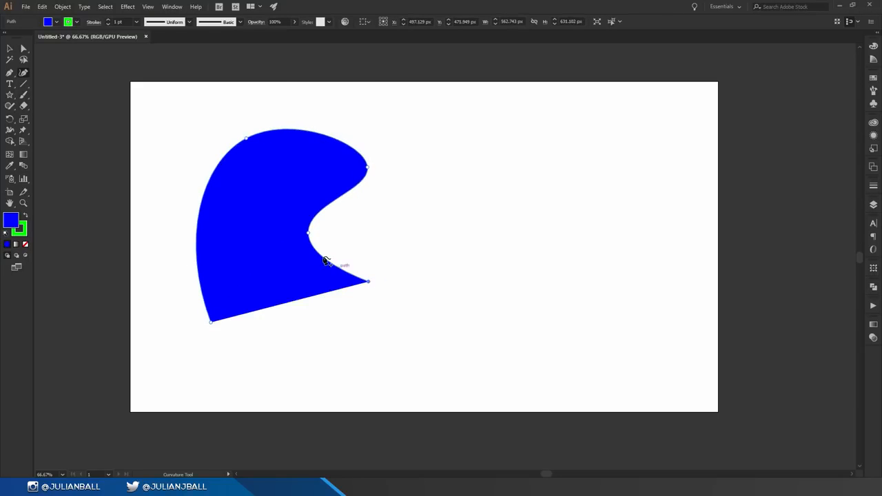
# Convert the notch, upper-right and upper-left points of the curved shape into corner points.
pyautogui.doubleClick(308, 233)
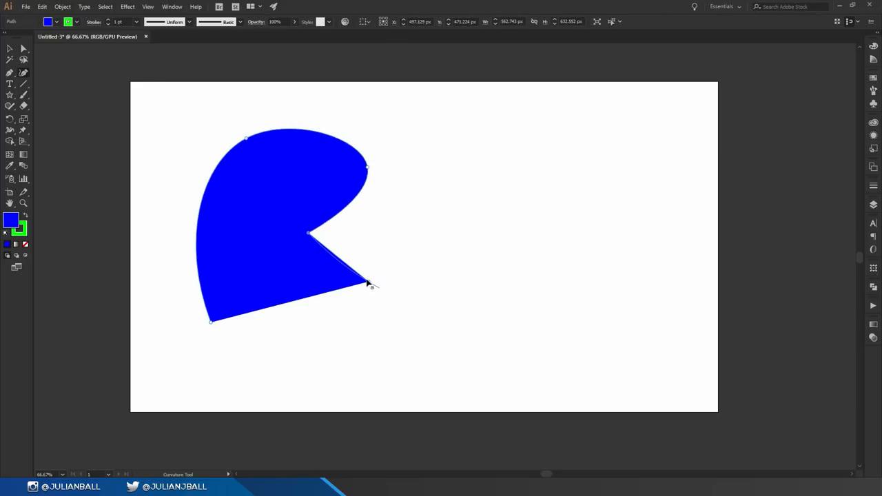
pyautogui.doubleClick(368, 168)
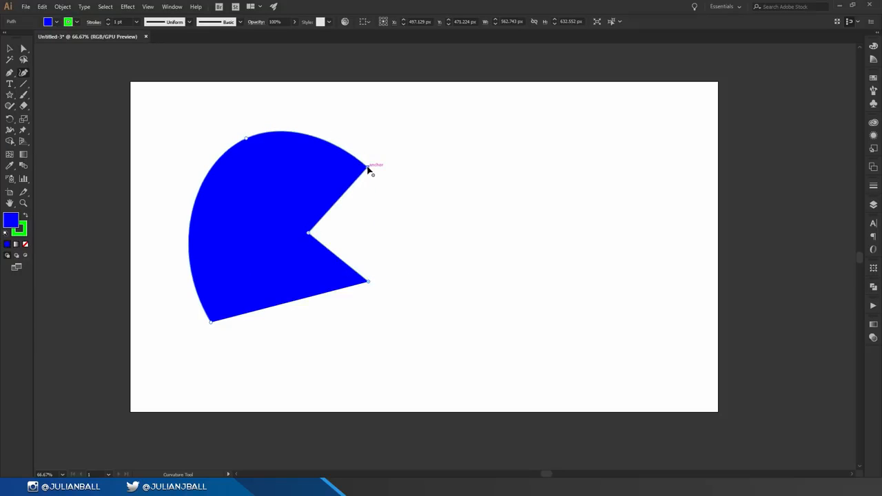
pyautogui.doubleClick(249, 142)
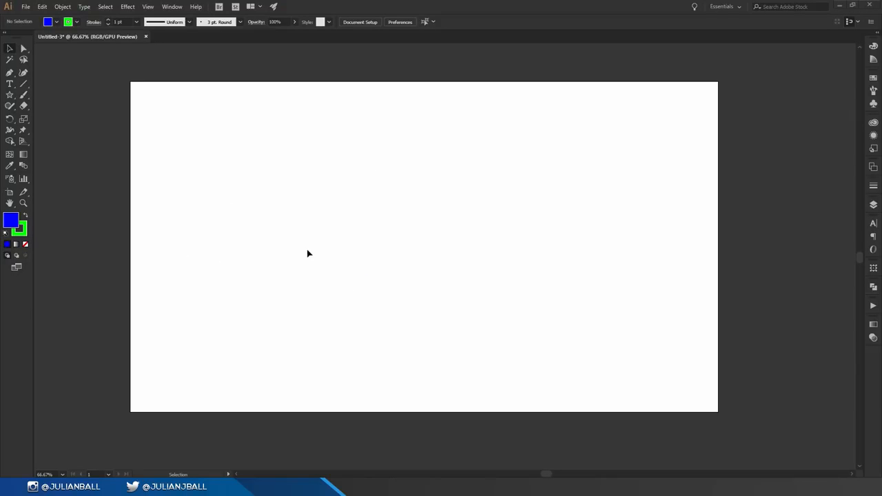
# Add a short piece of 12 pt Myriad Pro text to the artboard with the Type tool.
pyautogui.press('t')
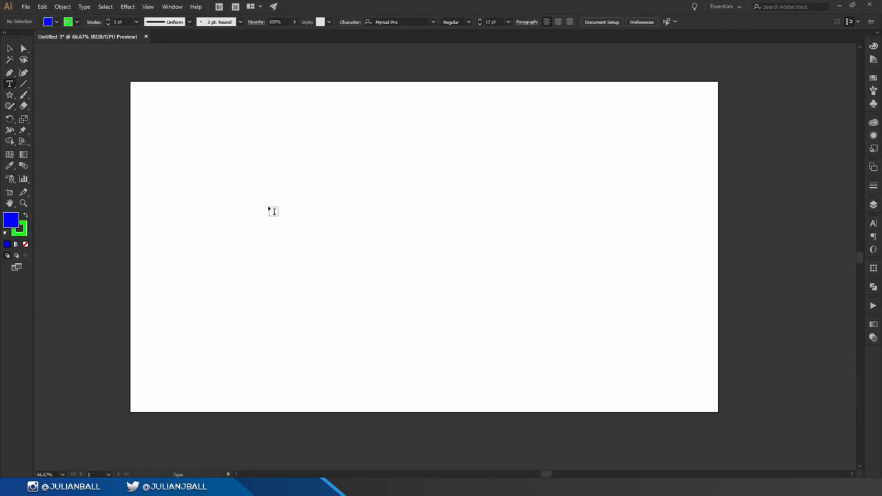
pyautogui.click(270, 208)
pyautogui.write('BusyB')
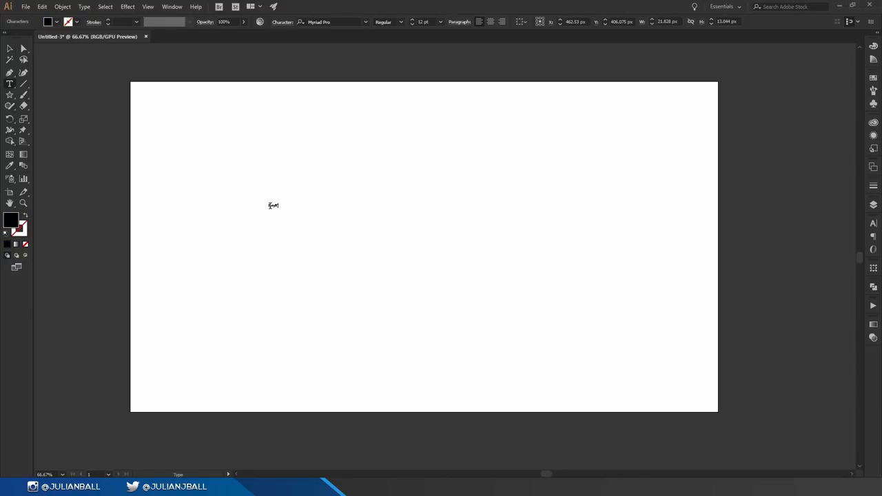
# Delete the text and show the variants of the Type tool before returning to the Selection tool.
pyautogui.click(10, 47)
pyautogui.press('Delete')
pyautogui.click(11, 84)
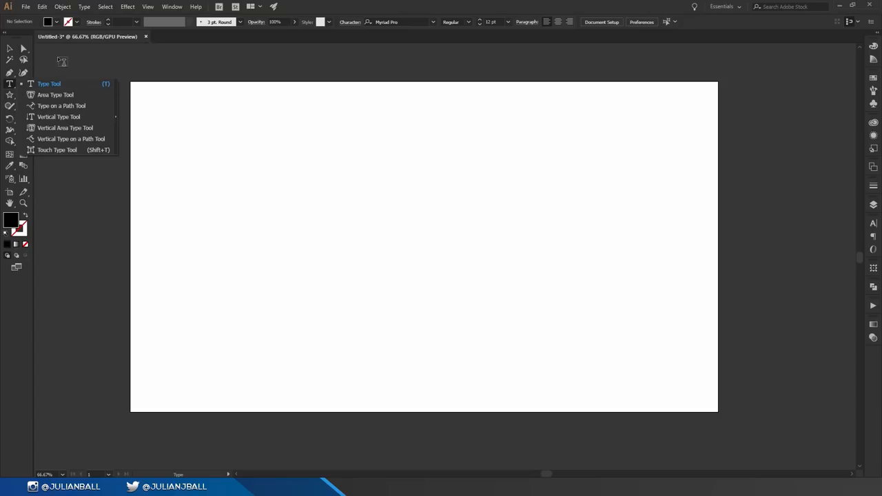
pyautogui.click(10, 49)
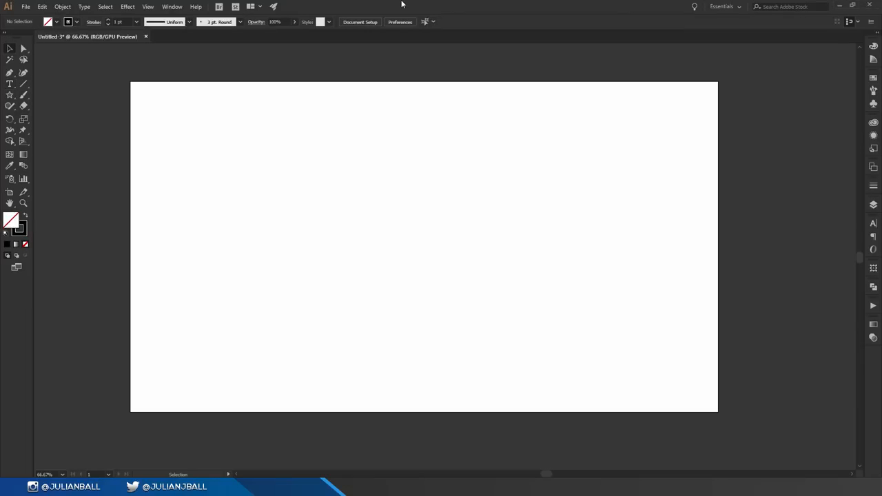
# Enlarge the Paintbrush considerably and hand-letter the word "flow" in black across the artboard.
pyautogui.press('b')
pyautogui.press(']')
pyautogui.press(']')
pyautogui.press(']')
pyautogui.press(']')
pyautogui.press(']')
pyautogui.press(']')
pyautogui.press(']')
pyautogui.press(']')
pyautogui.press(']')
pyautogui.press(']')
pyautogui.moveTo(264, 319)
pyautogui.mouseDown()
pyautogui.moveTo(255, 296)
pyautogui.moveTo(304, 194)
pyautogui.moveTo(293, 180)
pyautogui.mouseUp()
pyautogui.moveTo(240, 248); pyautogui.dragTo(255, 246)
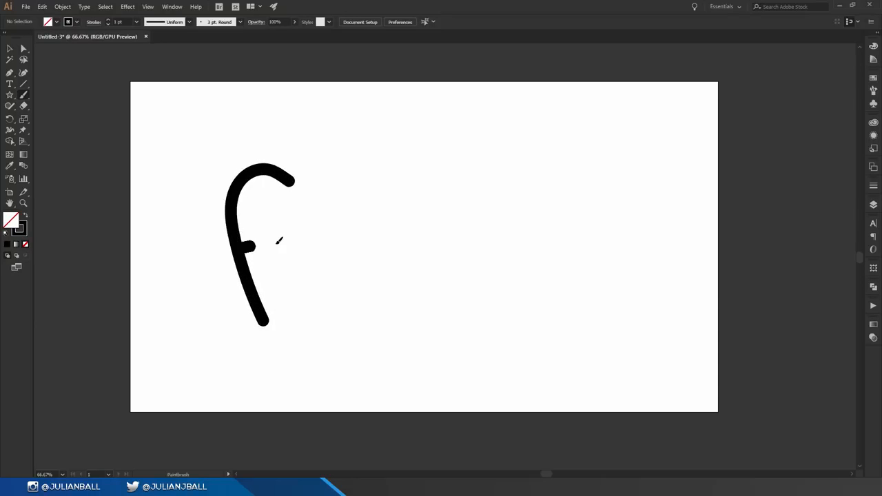
pyautogui.moveTo(314, 180); pyautogui.dragTo(329, 273)
pyautogui.moveTo(387, 236)
pyautogui.mouseDown()
pyautogui.moveTo(404, 279)
pyautogui.moveTo(399, 233)
pyautogui.moveTo(440, 272)
pyautogui.moveTo(465, 225)
pyautogui.moveTo(509, 252)
pyautogui.moveTo(512, 228)
pyautogui.mouseUp()
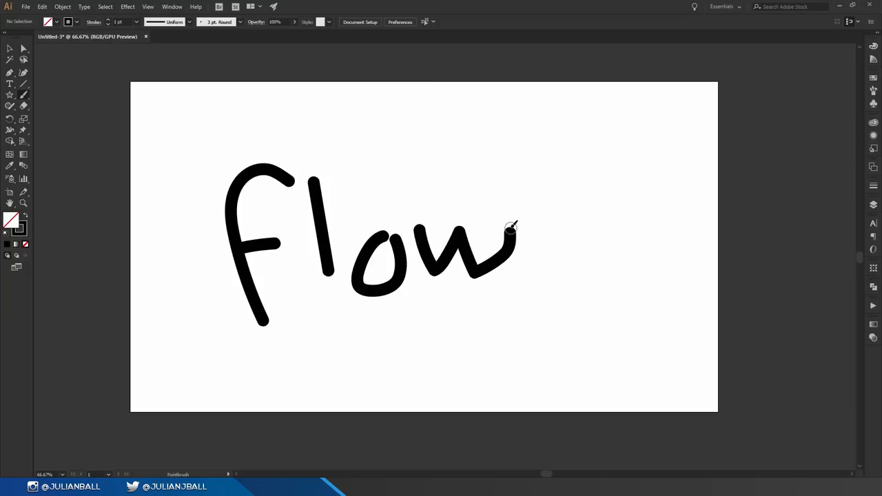
# Select all the brush strokes of the lettering and delete them.
pyautogui.press('v')
pyautogui.hotkey('ctrl', 'a')
pyautogui.press('Delete')
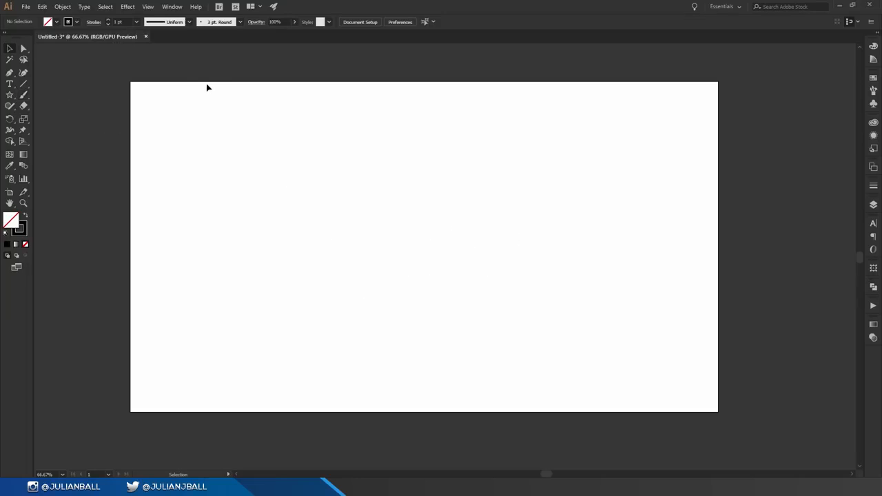
# Draw a triangle about 465 × 507 px over the artboard's upper-left edge, with a brown stroke and a blue fill.
pyautogui.click(9, 96)
pyautogui.moveTo(203, 195); pyautogui.dragTo(256, 122)
pyautogui.click(76, 22)
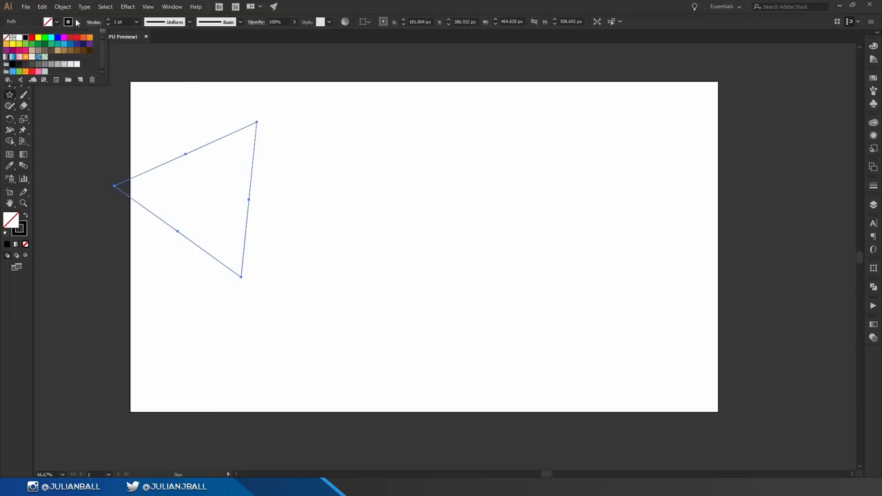
pyautogui.click(69, 51)
pyautogui.click(55, 23)
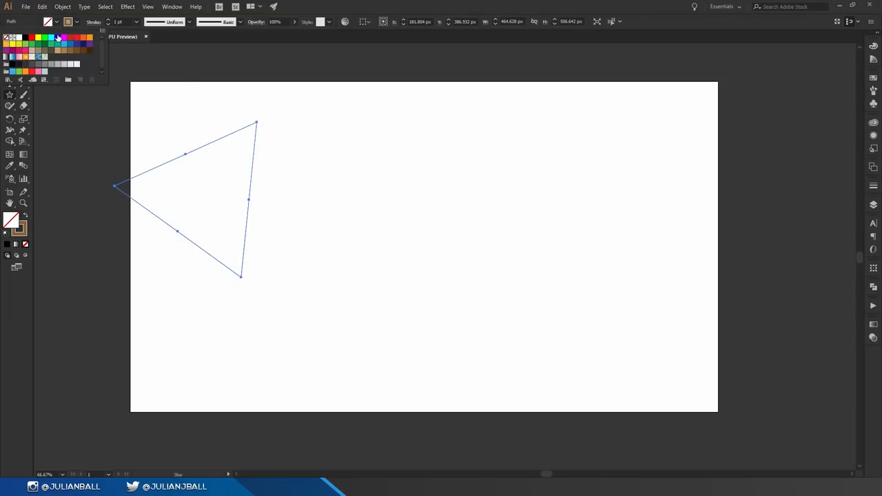
pyautogui.click(59, 40)
# Draw a second triangle about 632 × 608 px on the artboard's right half, with a green fill and a blue stroke.
pyautogui.moveTo(500, 265); pyautogui.dragTo(477, 151)
pyautogui.click(55, 22)
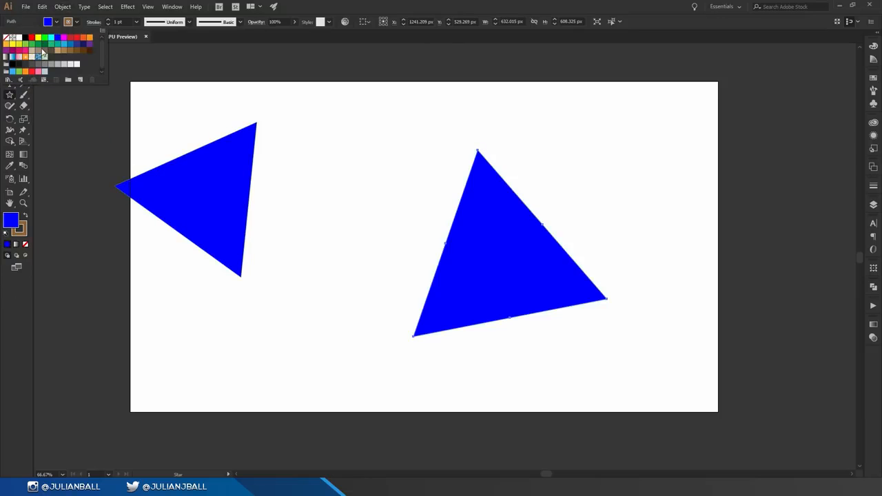
pyautogui.click(38, 43)
pyautogui.click(76, 23)
pyautogui.click(70, 44)
pyautogui.click(302, 2)
# Apply the left triangle's fill and stroke to the green triangle with the Eyedropper.
pyautogui.click(10, 49)
pyautogui.click(411, 164)
pyautogui.click(528, 282)
pyautogui.press('i')
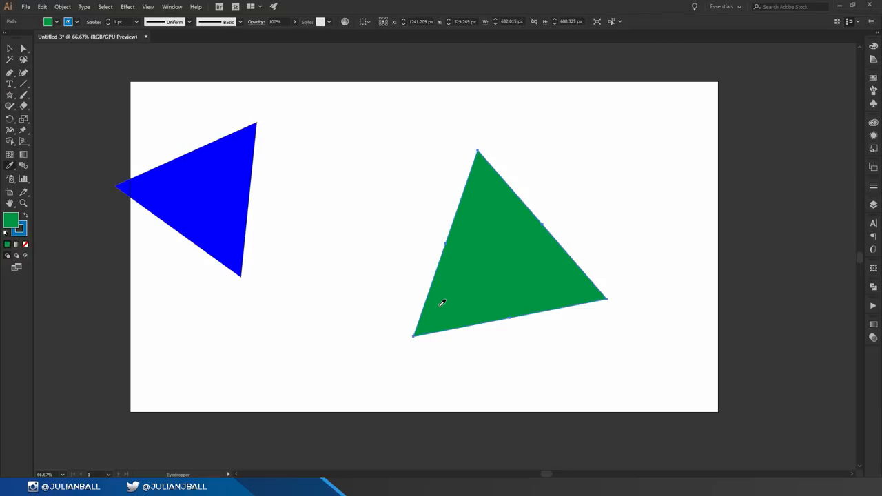
pyautogui.click(205, 177)
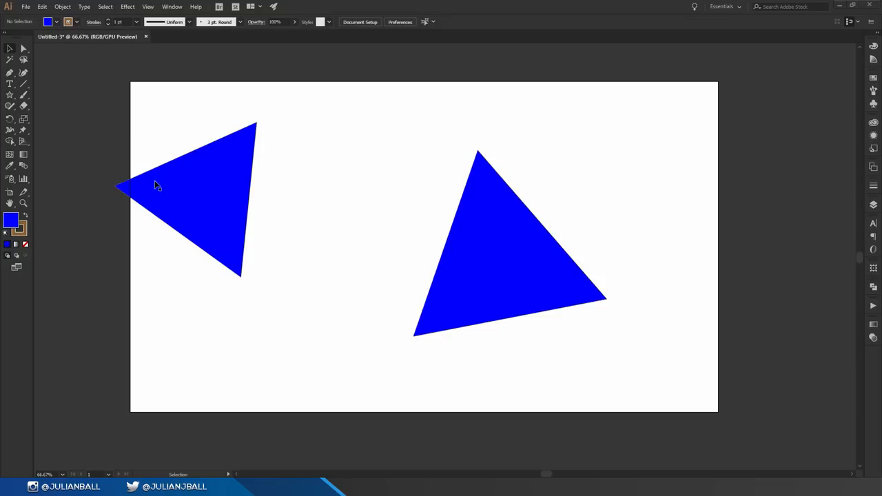
# Move the left triangle to overlap the right one, and select both triangles for the Shape Builder tool.
pyautogui.moveTo(219, 200); pyautogui.dragTo(424, 232)
pyautogui.hotkey('shift', 'm')
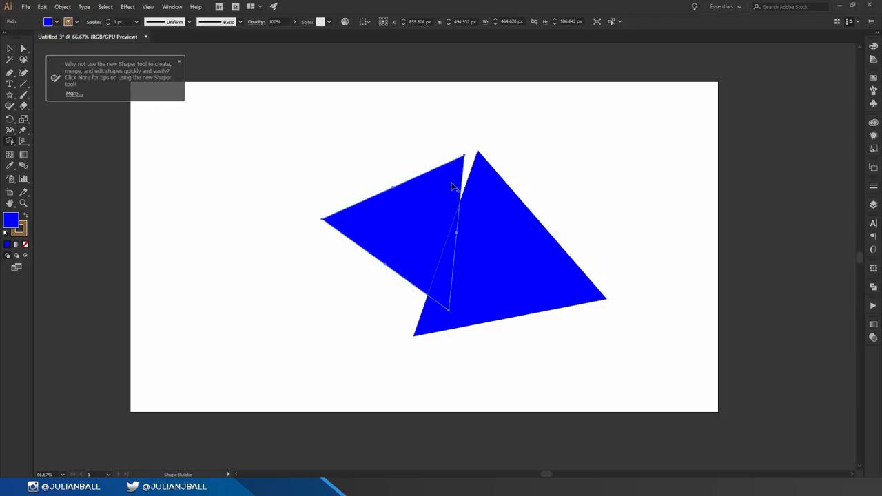
pyautogui.press('v')
pyautogui.moveTo(317, 136); pyautogui.dragTo(638, 343)
pyautogui.hotkey('shift', 'm')
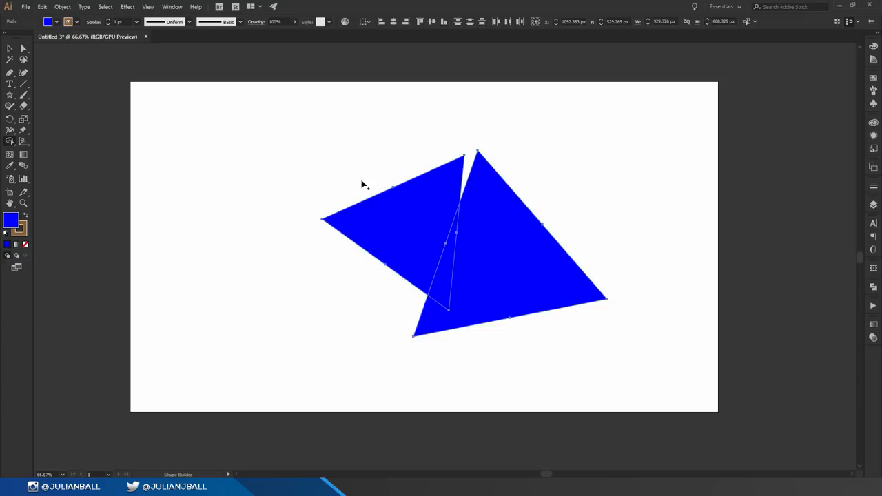
# Try removing the triangles' overlap with Shape Builder, undo that, and make the overlap a separate shape instead.
pyautogui.keyDown('alt'); pyautogui.click(442, 284); pyautogui.keyUp('alt')
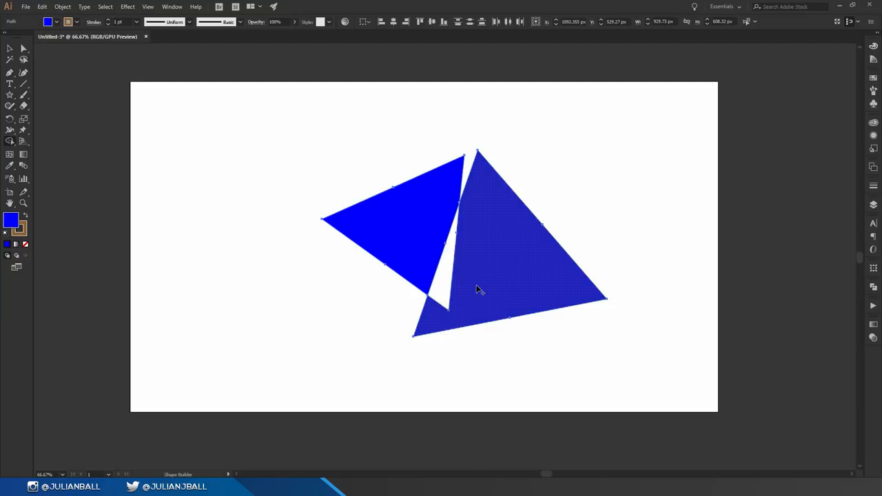
pyautogui.click(444, 287)
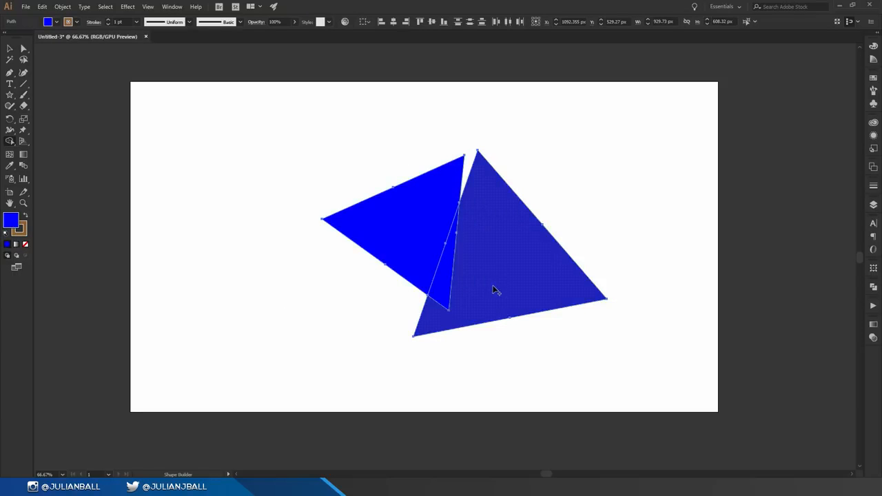
pyautogui.click(9, 51)
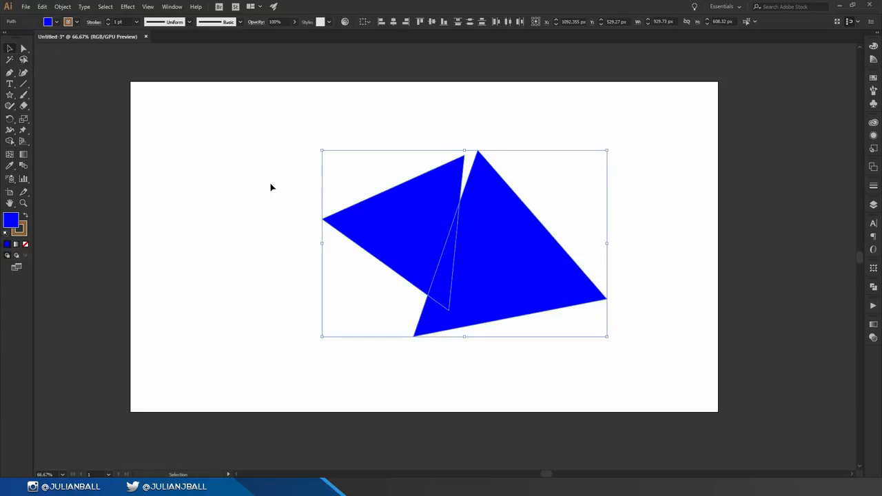
# Move the left piece, the overlap sliver and the right piece apart, leaving gaps between all three.
pyautogui.click(317, 199)
pyautogui.moveTo(393, 225); pyautogui.dragTo(266, 197)
pyautogui.moveTo(521, 284); pyautogui.dragTo(606, 297)
pyautogui.moveTo(451, 238); pyautogui.dragTo(452, 176)
pyautogui.moveTo(317, 223); pyautogui.dragTo(373, 211)
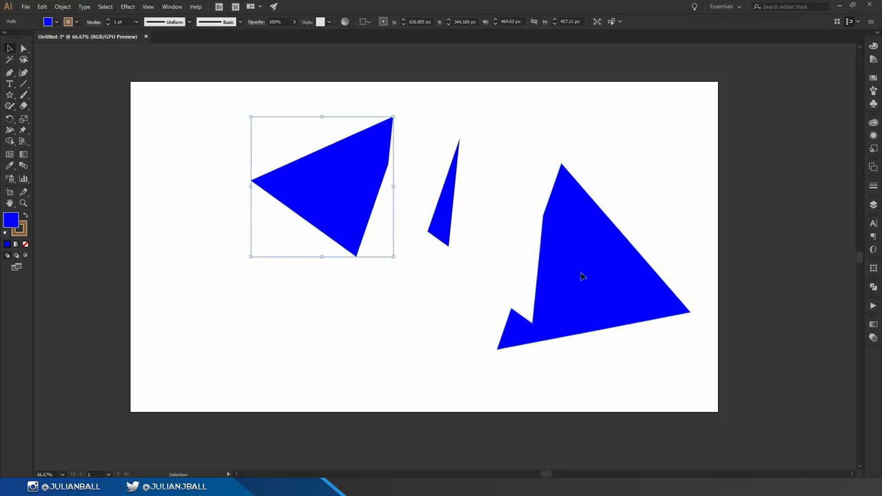
pyautogui.moveTo(581, 277); pyautogui.dragTo(524, 228)
pyautogui.click(103, 131)
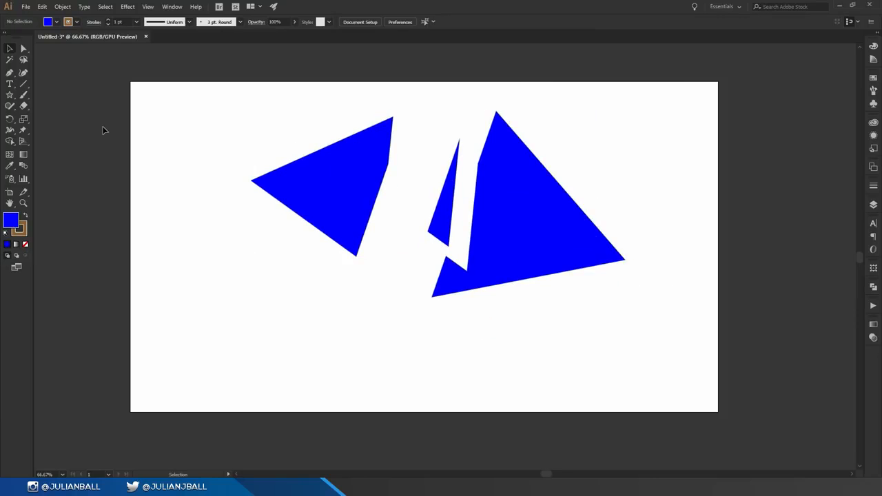